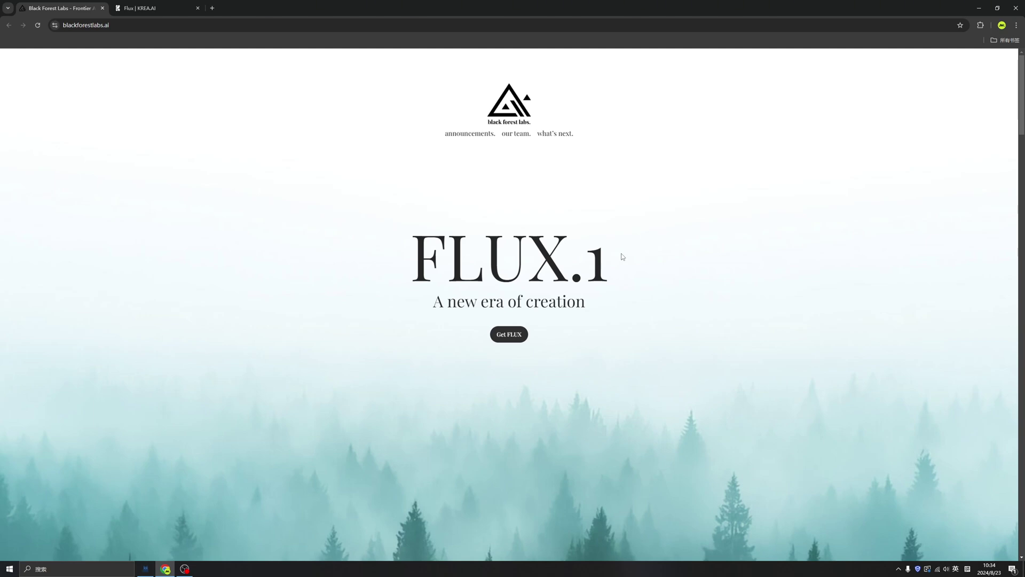
{"action": "scroll", "coordinate": [665, 289], "scroll_direction": "down", "scroll_amount": 3}
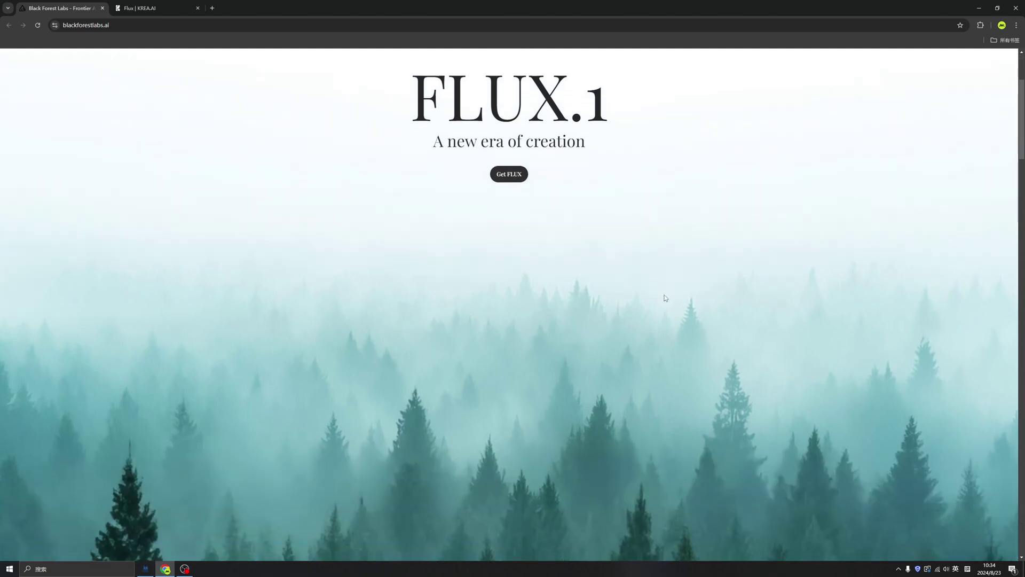
{"action": "scroll", "coordinate": [666, 288], "scroll_direction": "down", "scroll_amount": 5}
{"action": "scroll", "coordinate": [665, 296], "scroll_direction": "down", "scroll_amount": 3}
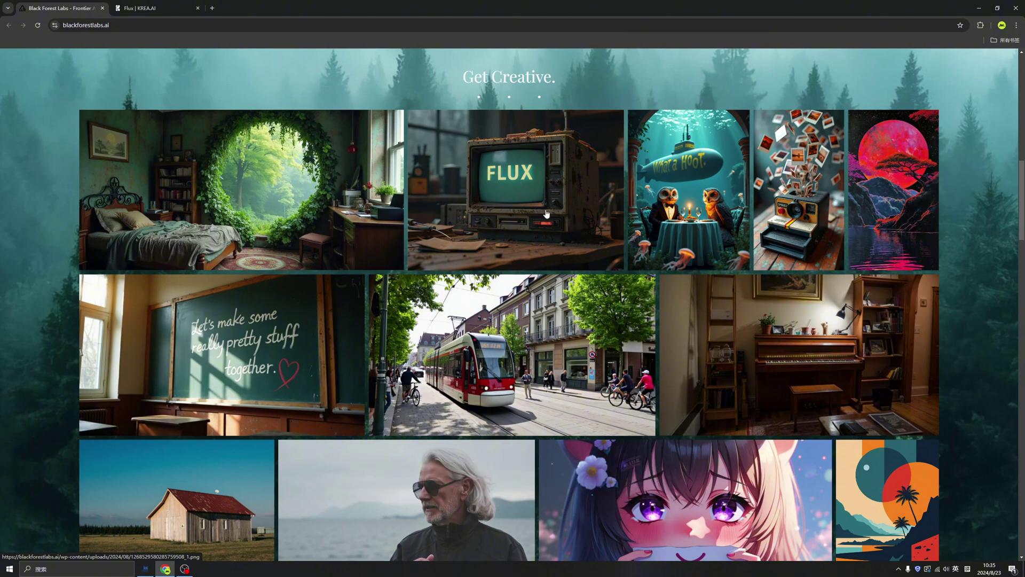
{"action": "scroll", "coordinate": [547, 215], "scroll_direction": "down", "scroll_amount": 3}
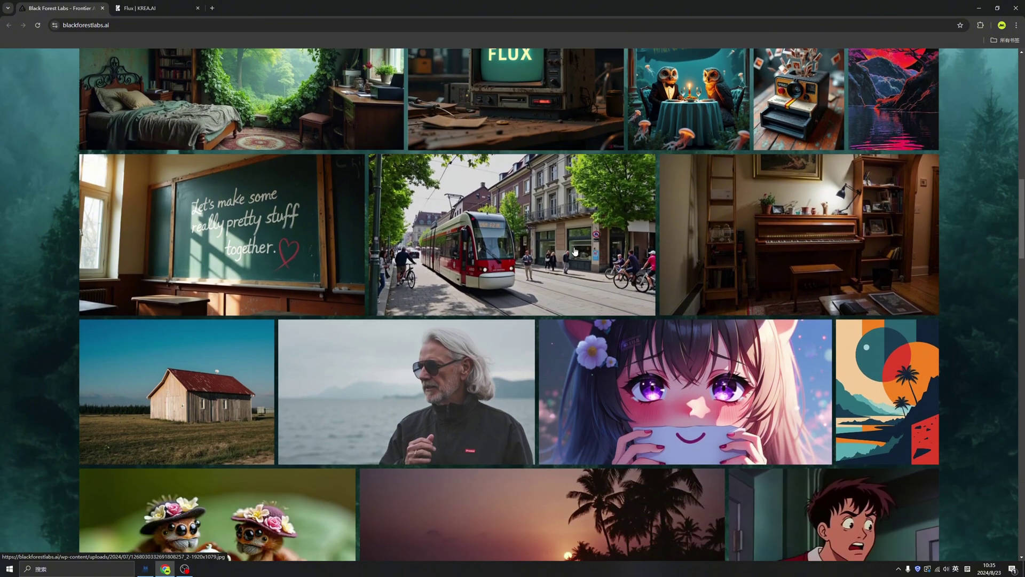
{"action": "scroll", "coordinate": [553, 241], "scroll_direction": "down", "scroll_amount": 3}
{"action": "scroll", "coordinate": [553, 248], "scroll_direction": "down", "scroll_amount": 2}
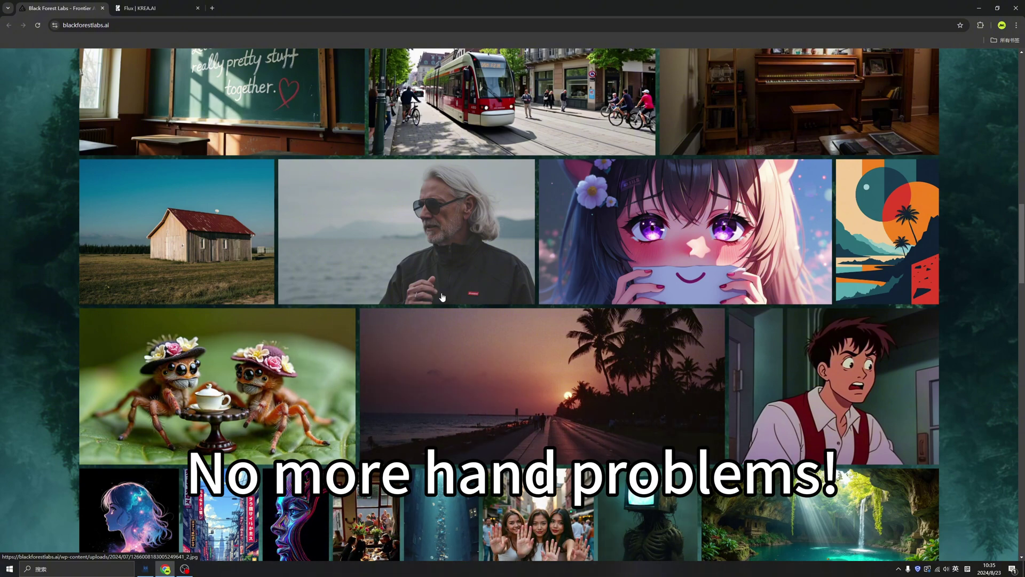
- Enlarge the gallery sample photo of the grey-haired man by the sea
{"action": "left_click", "coordinate": [452, 264]}
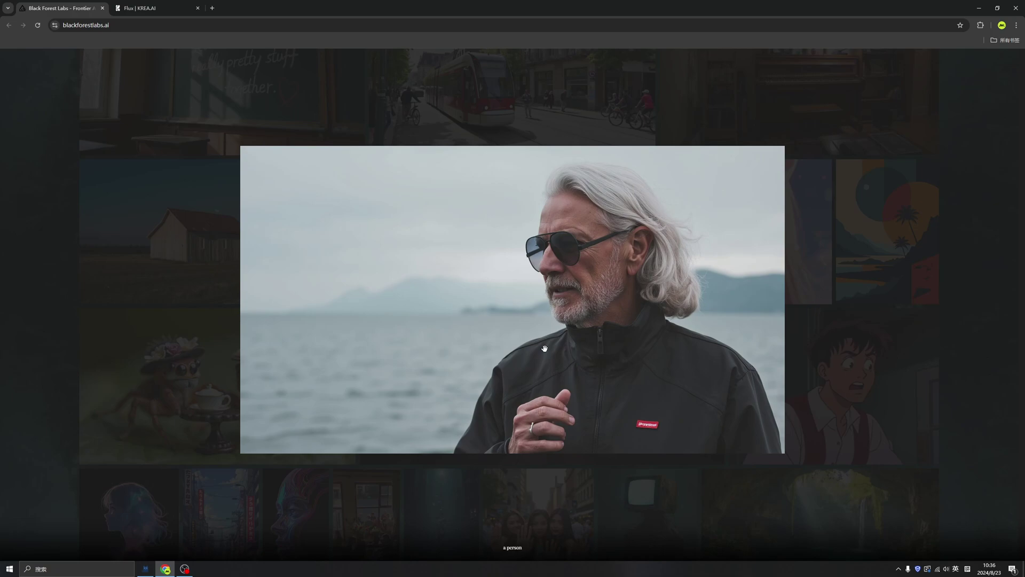
- Close the old man photo, then enlarge and close the three-women sample image
{"action": "left_click", "coordinate": [814, 347]}
{"action": "scroll", "coordinate": [550, 298], "scroll_direction": "down", "scroll_amount": 5}
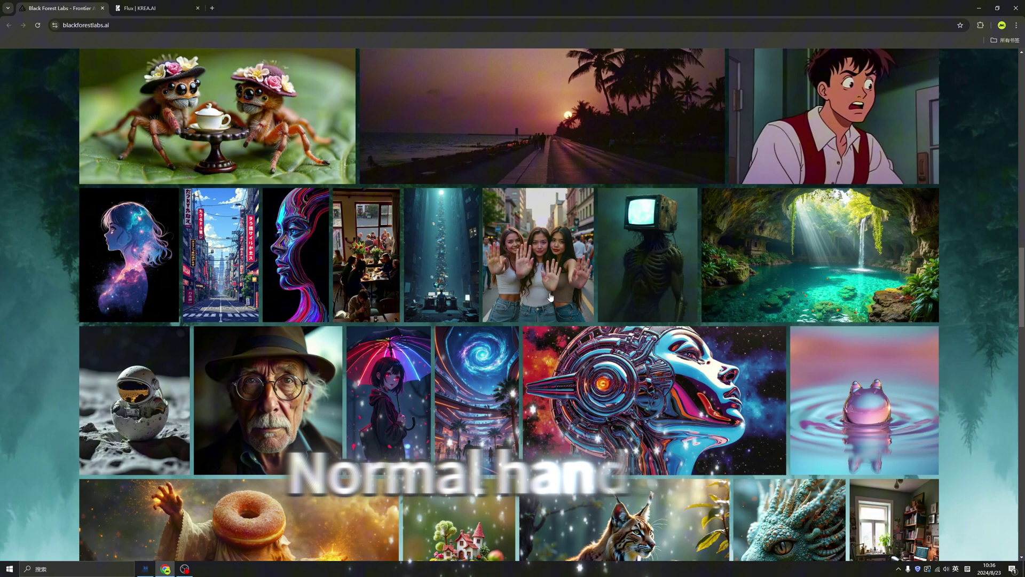
{"action": "left_click", "coordinate": [551, 297]}
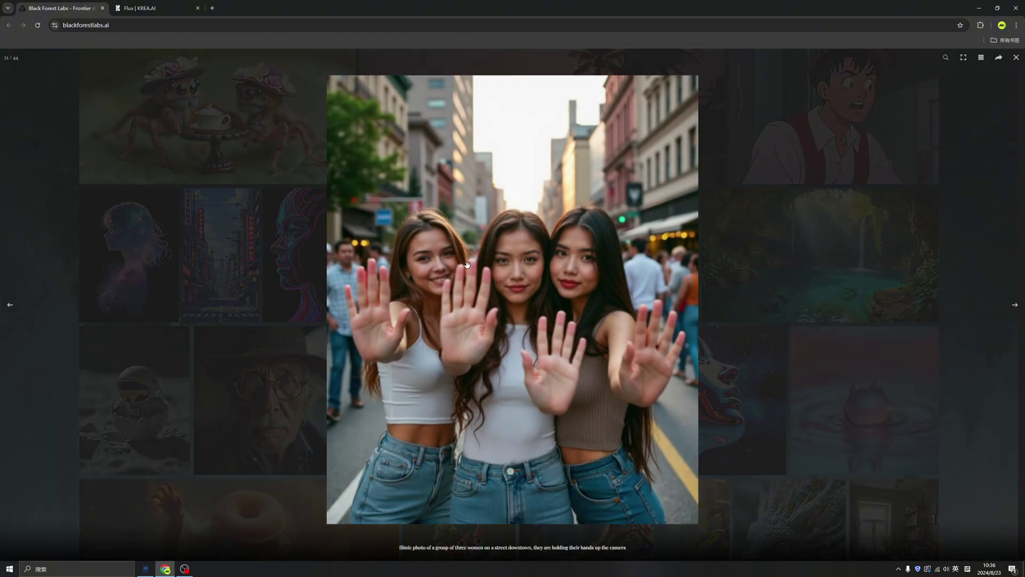
{"action": "key", "text": "Escape"}
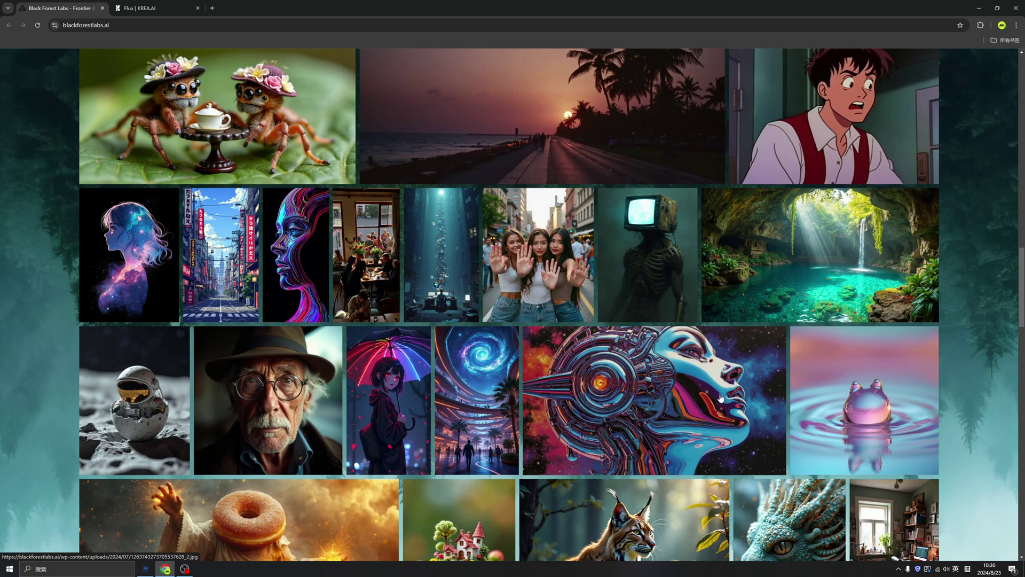
{"action": "scroll", "coordinate": [721, 397], "scroll_direction": "down", "scroll_amount": 5}
{"action": "scroll", "coordinate": [721, 398], "scroll_direction": "down", "scroll_amount": 5}
{"action": "scroll", "coordinate": [720, 398], "scroll_direction": "down", "scroll_amount": 5}
{"action": "scroll", "coordinate": [720, 398], "scroll_direction": "down", "scroll_amount": 3}
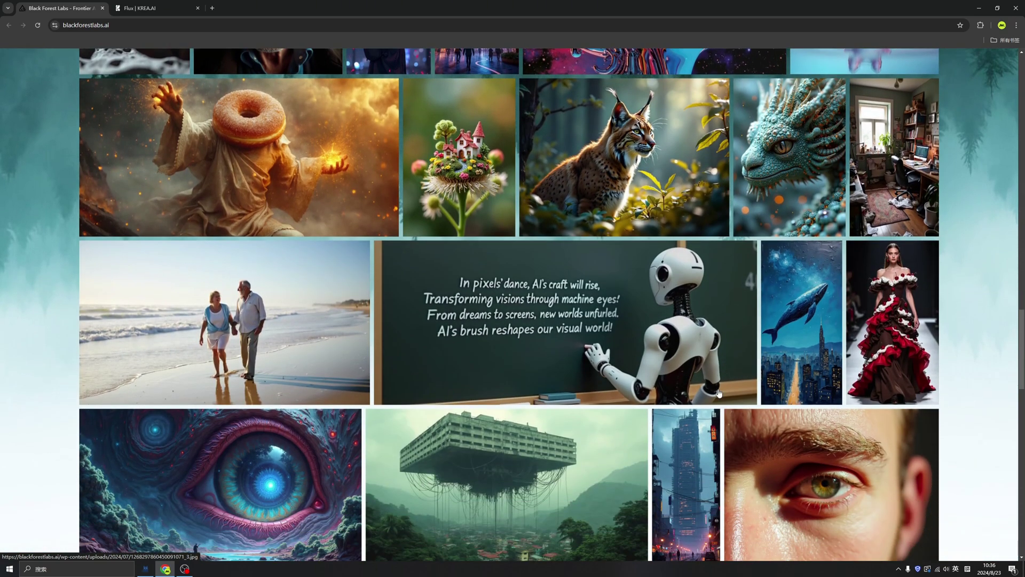
{"action": "scroll", "coordinate": [719, 394], "scroll_direction": "down", "scroll_amount": 3}
{"action": "scroll", "coordinate": [719, 394], "scroll_direction": "down", "scroll_amount": 1}
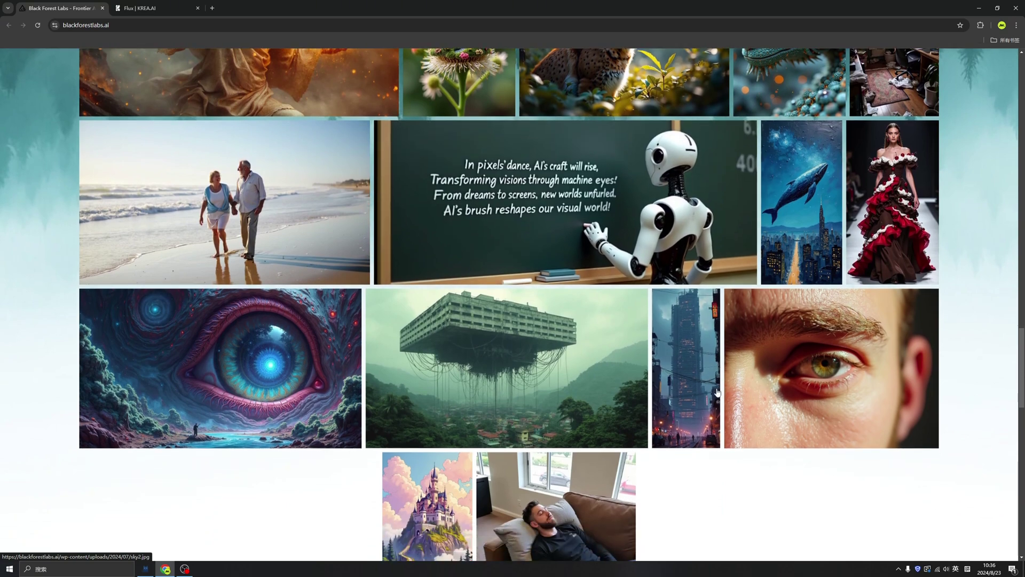
{"action": "scroll", "coordinate": [717, 393], "scroll_direction": "down", "scroll_amount": 3}
{"action": "scroll", "coordinate": [717, 393], "scroll_direction": "down", "scroll_amount": 3}
{"action": "scroll", "coordinate": [711, 391], "scroll_direction": "down", "scroll_amount": 3}
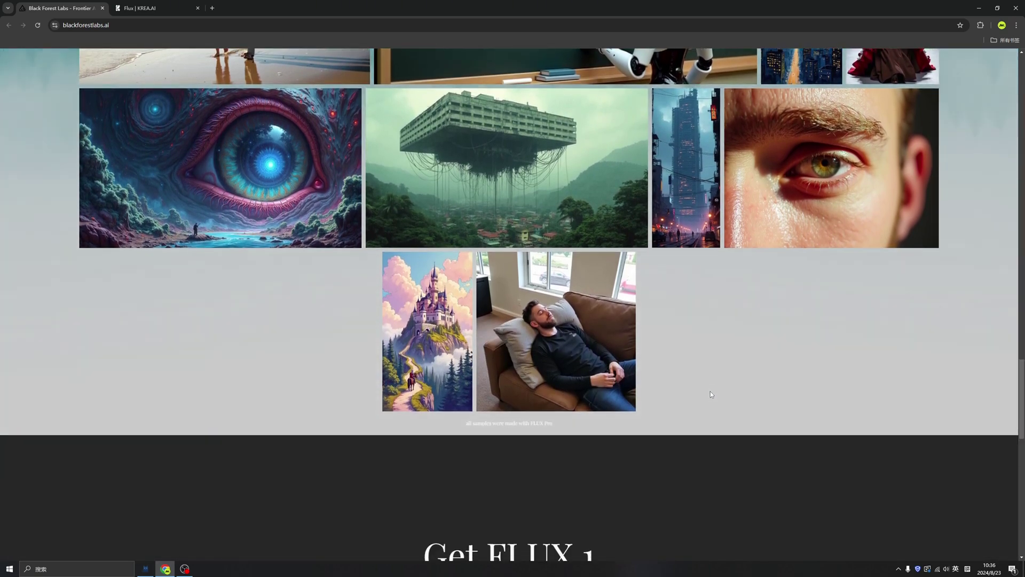
{"action": "scroll", "coordinate": [707, 395], "scroll_direction": "down", "scroll_amount": 3}
{"action": "scroll", "coordinate": [694, 403], "scroll_direction": "down", "scroll_amount": 3}
{"action": "scroll", "coordinate": [696, 402], "scroll_direction": "down", "scroll_amount": 2}
{"action": "scroll", "coordinate": [696, 401], "scroll_direction": "down", "scroll_amount": 1}
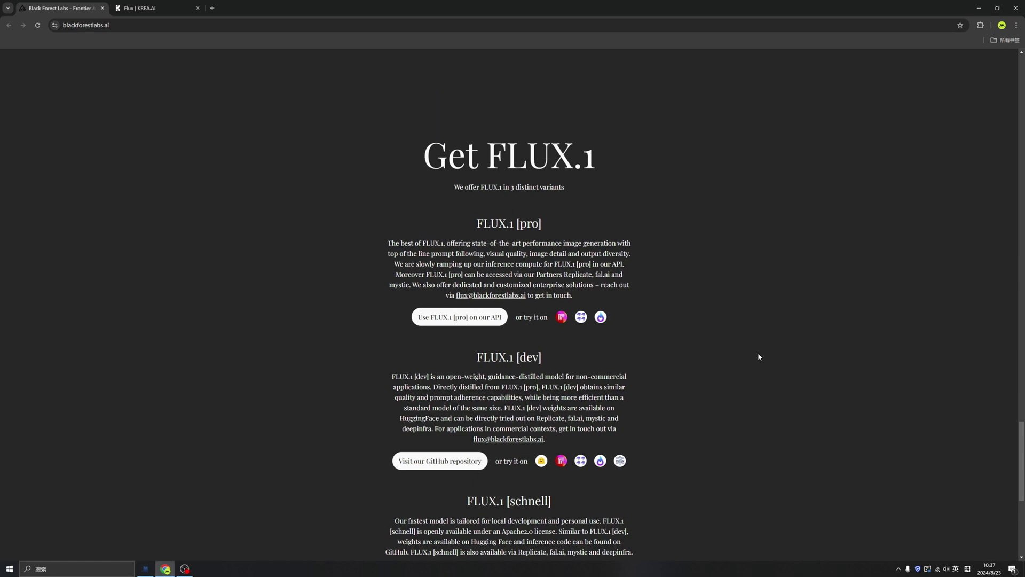
- Switch to the Flux | KREA.AI browser tab with Ctrl+Tab
{"action": "key", "text": "ctrl+Tab"}
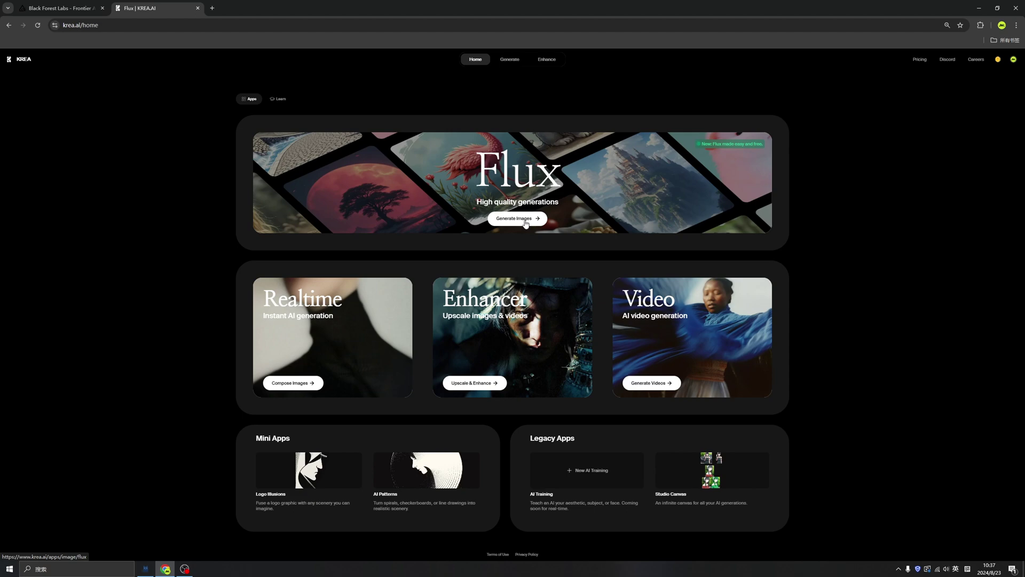
- Open Krea's Flux image generator and start the 'welcome, Flux' girl prompt
{"action": "left_click", "coordinate": [525, 221]}
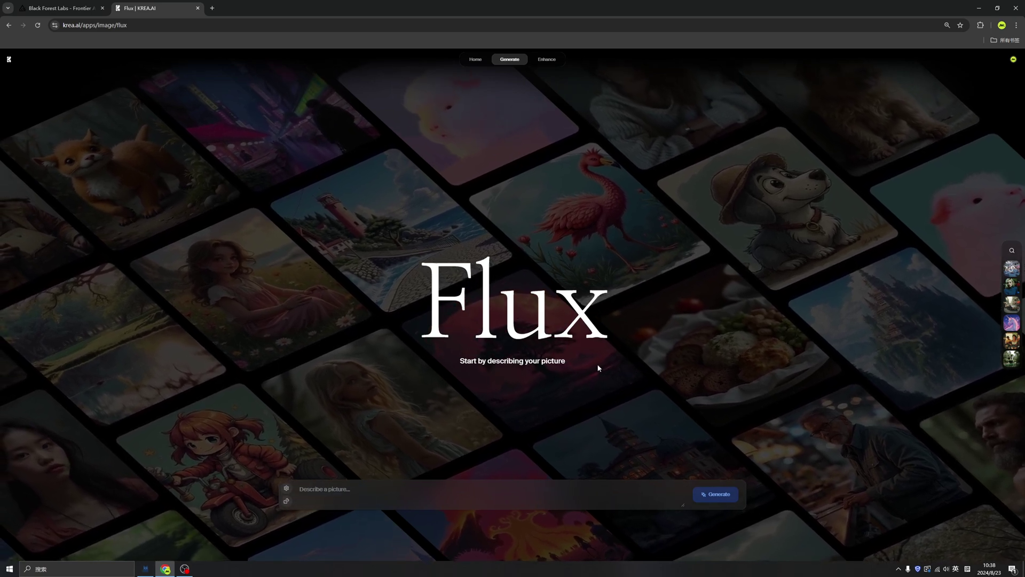
{"action": "left_click", "coordinate": [431, 495]}
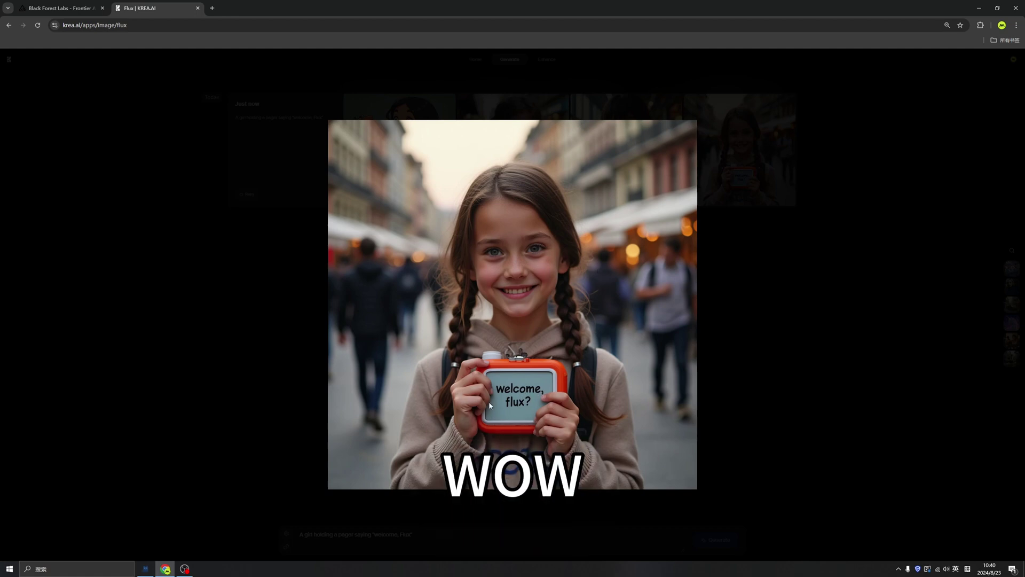
- Preview the illustrated girl holding the sign, then request variations of the fourth image
{"action": "left_click", "coordinate": [706, 363]}
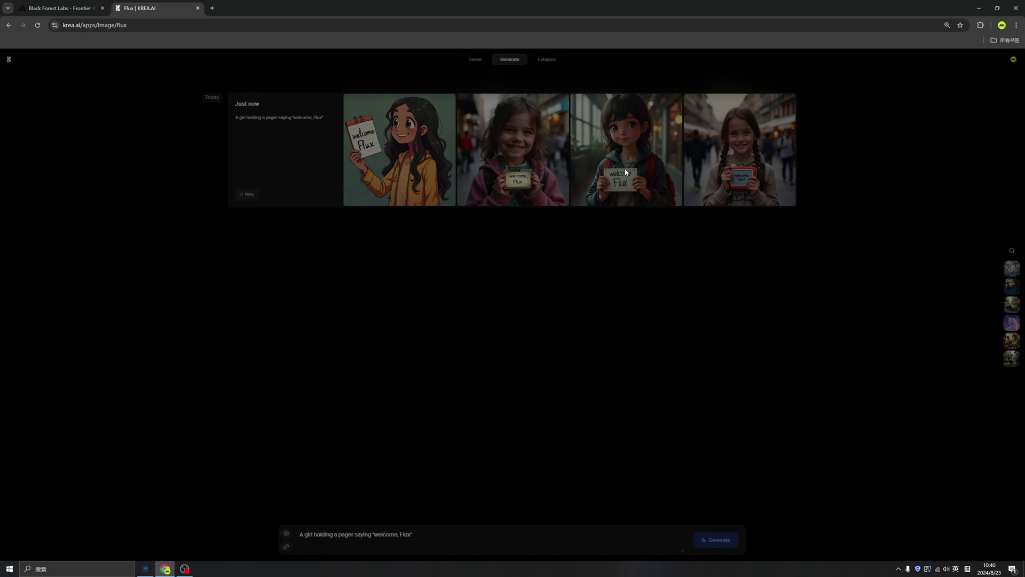
{"action": "left_click", "coordinate": [625, 152]}
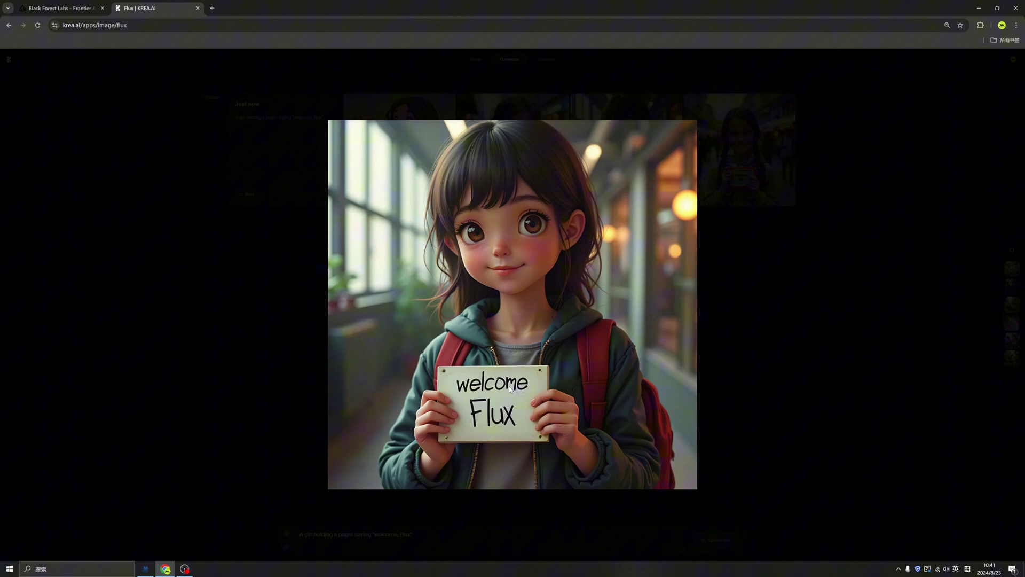
{"action": "left_click", "coordinate": [734, 336]}
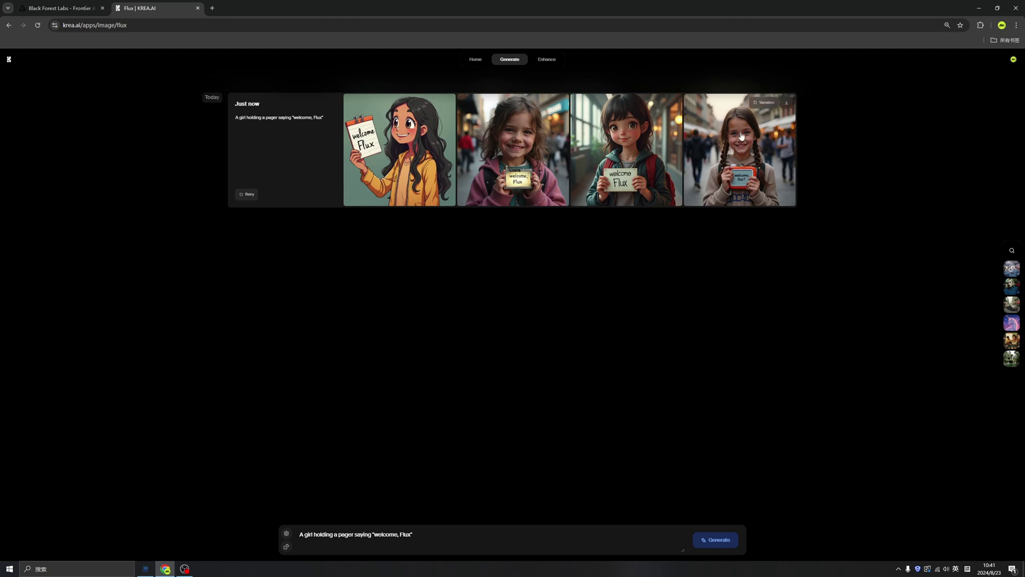
{"action": "mouse_move", "coordinate": [739, 149]}
{"action": "left_click", "coordinate": [768, 106]}
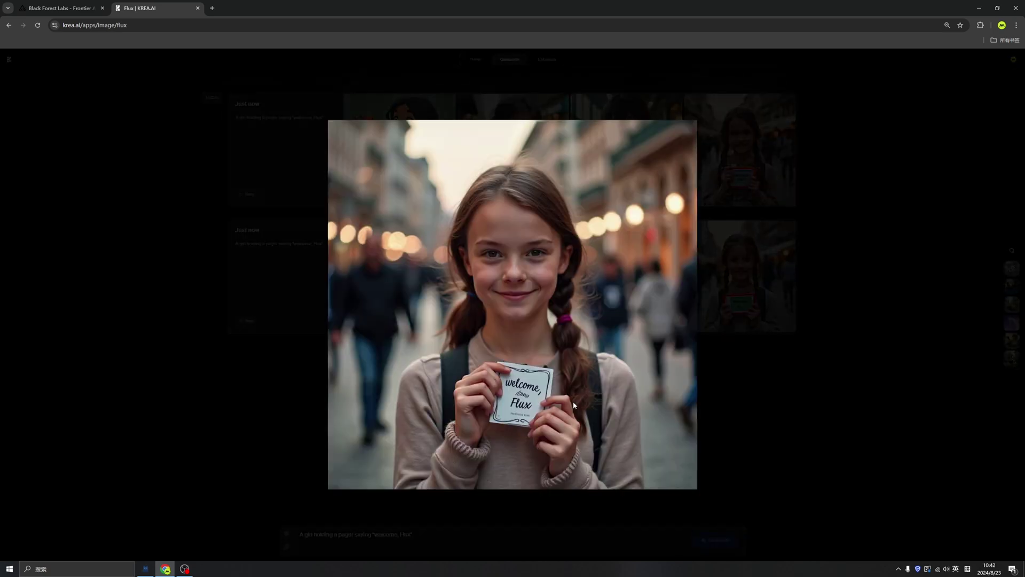
- Close the enlarged variation and clear the previous picture description
{"action": "left_click", "coordinate": [541, 396]}
{"action": "key", "text": "ctrl+a"}
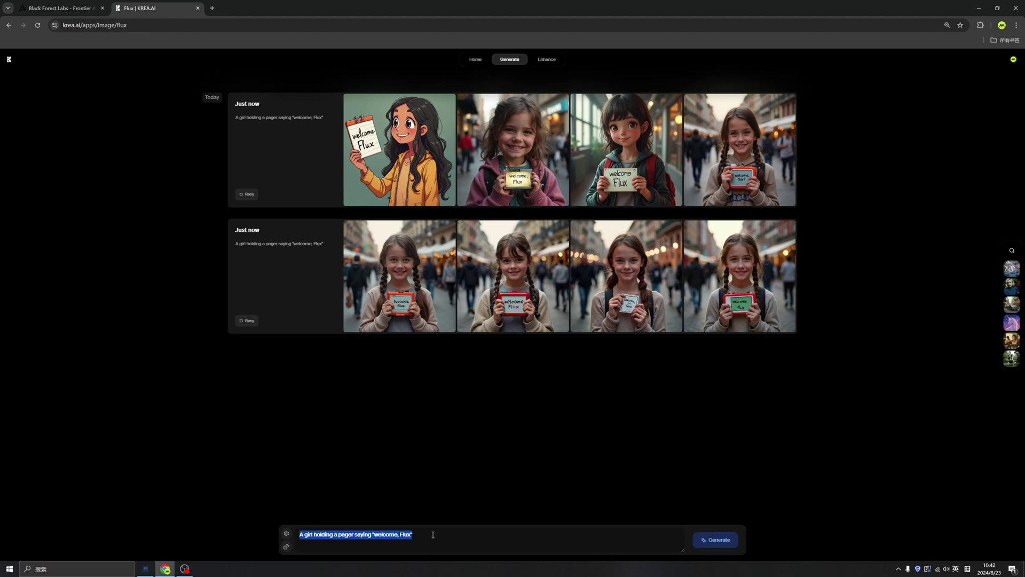
{"action": "key", "text": "BackSpace"}
- Set the image aspect ratio to portrait 2:3
{"action": "left_click", "coordinate": [286, 534]}
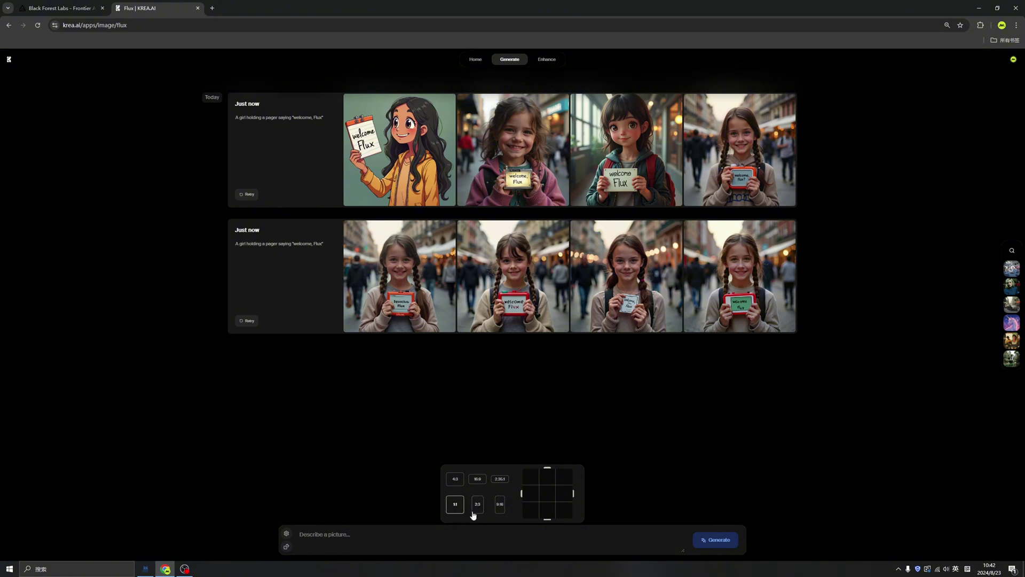
{"action": "left_click", "coordinate": [478, 504]}
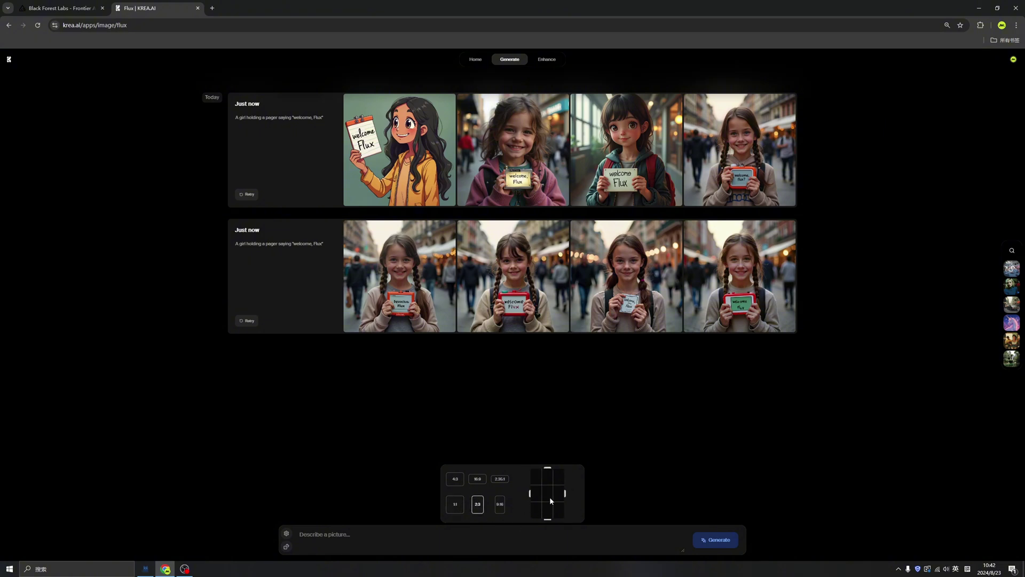
{"action": "left_click", "coordinate": [516, 545]}
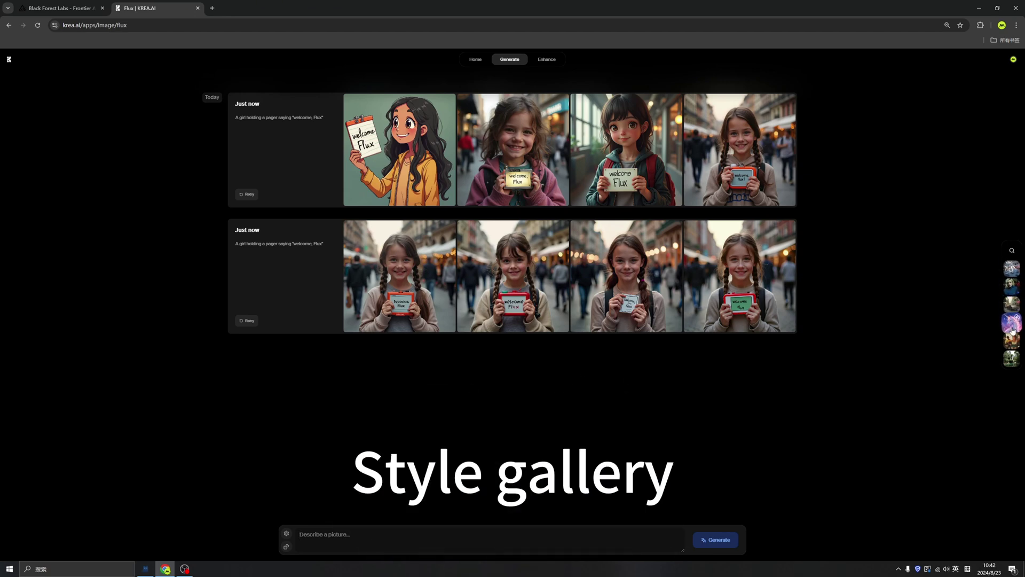
- Apply the chosen style, then inspect the silver-haired and purple-haired waving girls enlarged
{"action": "left_click", "coordinate": [1013, 324]}
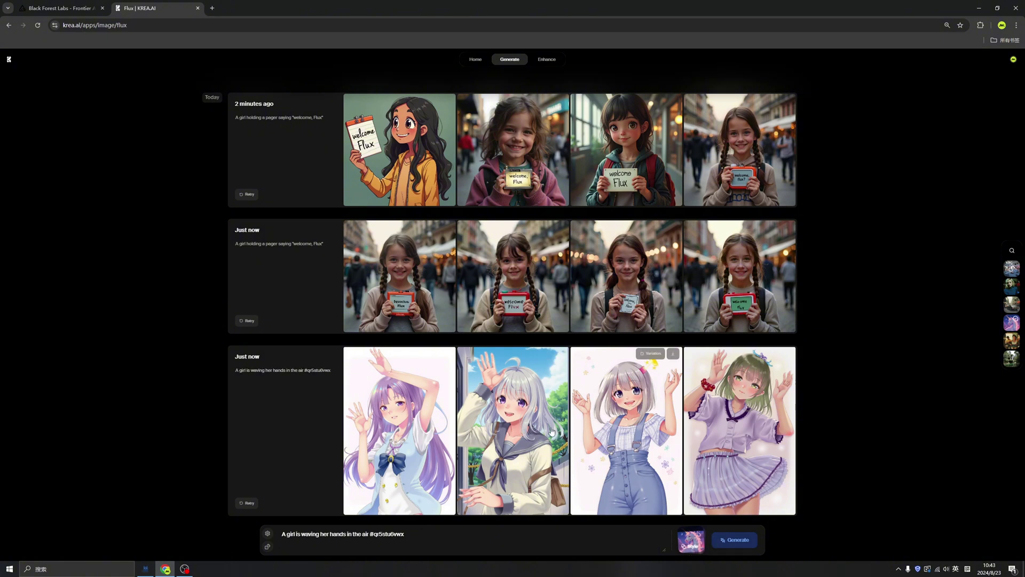
{"action": "mouse_move", "coordinate": [513, 431]}
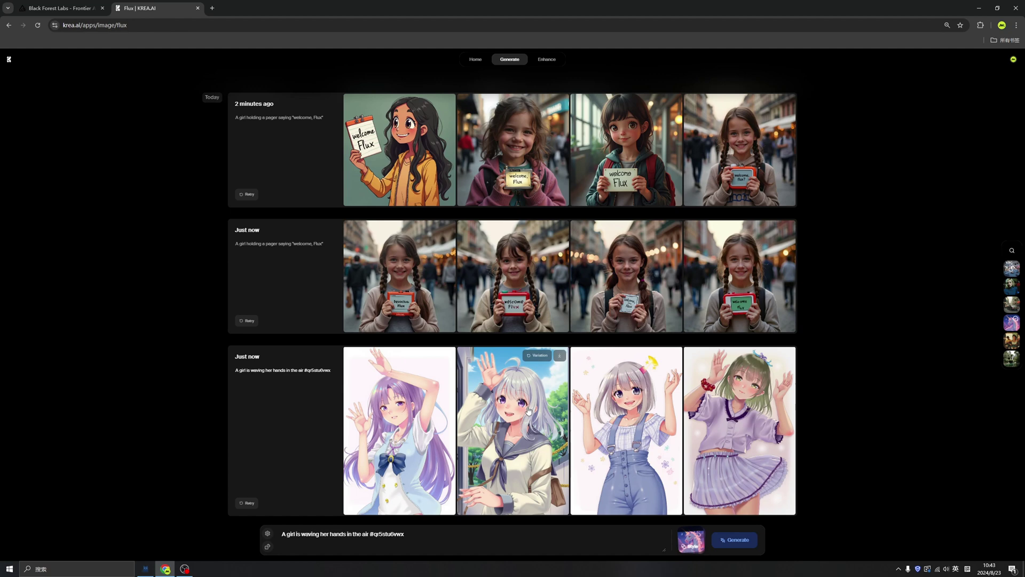
{"action": "left_click", "coordinate": [531, 403]}
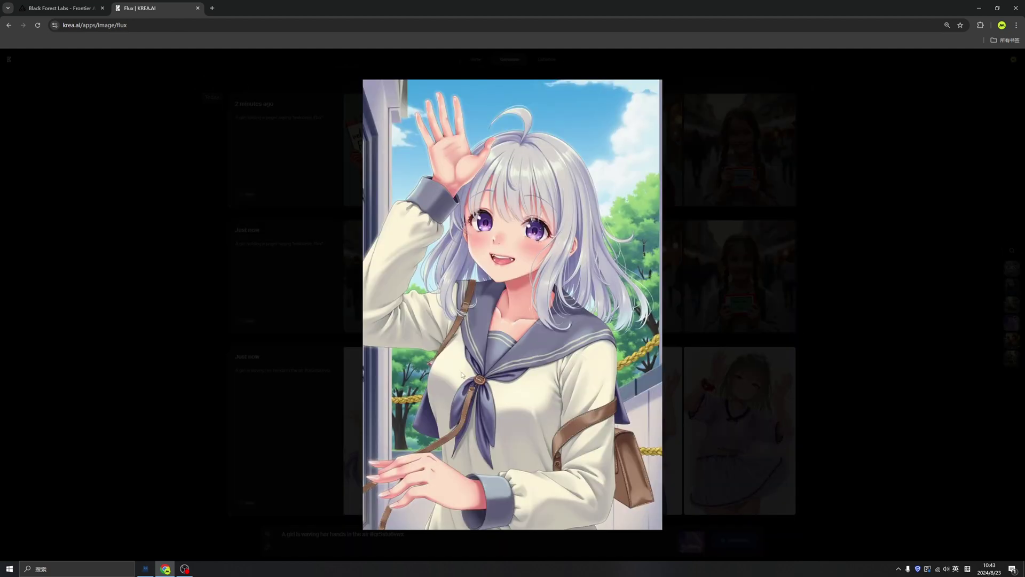
{"action": "left_click", "coordinate": [745, 291]}
{"action": "left_click", "coordinate": [524, 352]}
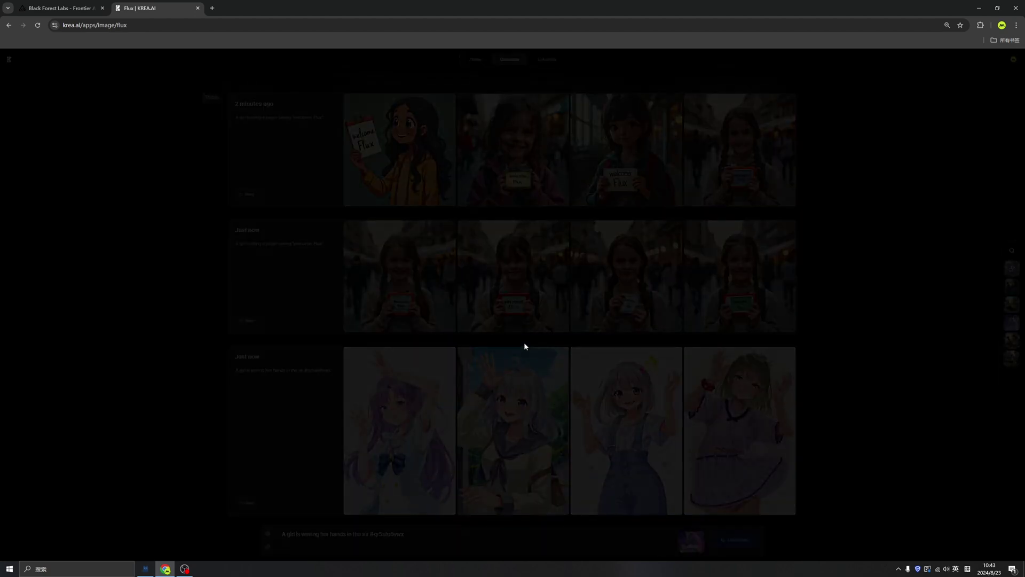
{"action": "left_click", "coordinate": [512, 201]}
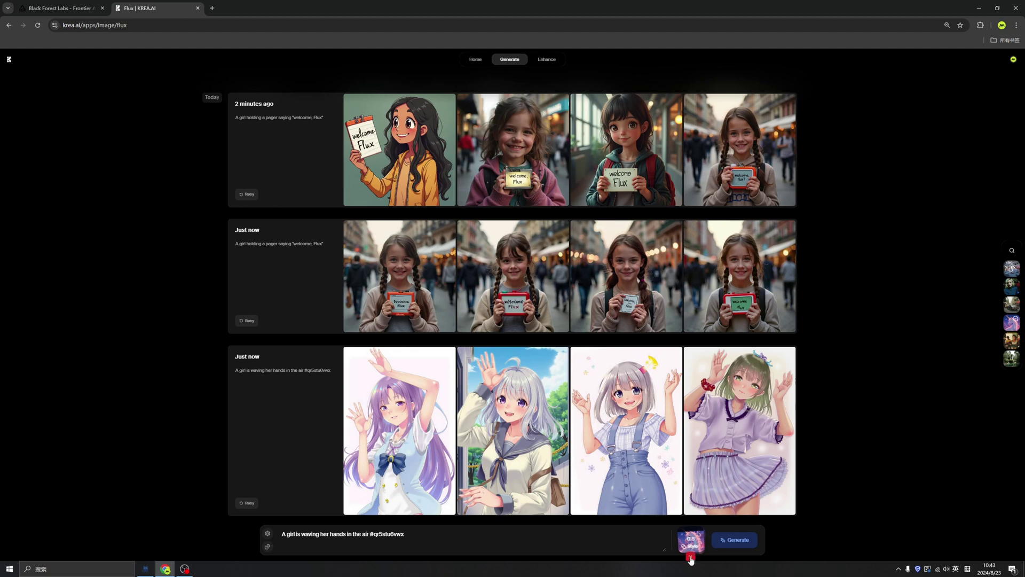
- Remove the style, generate plain waving-girl photos, and recheck the aspect-ratio options
{"action": "left_click", "coordinate": [691, 559]}
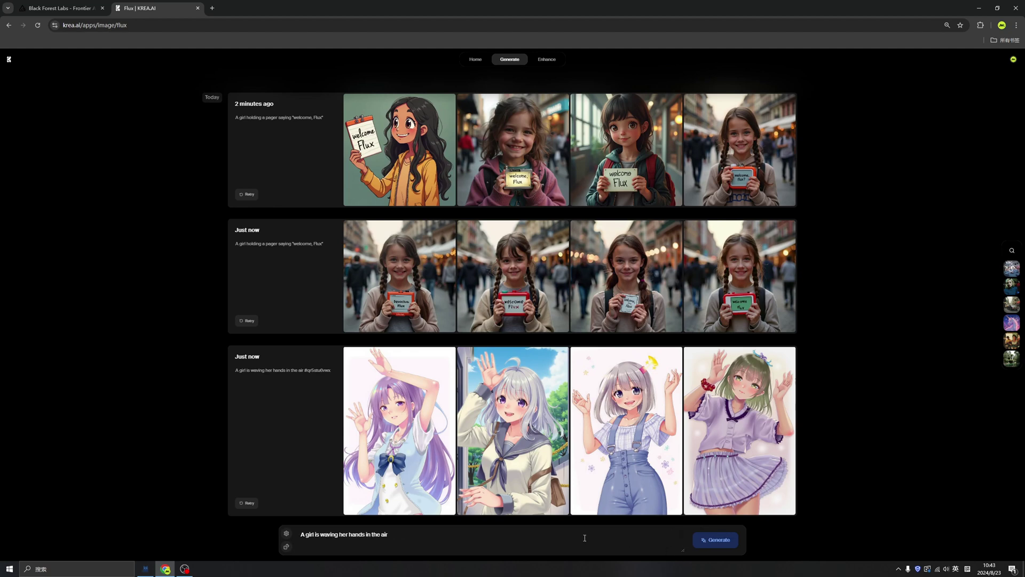
{"action": "left_click", "coordinate": [718, 543]}
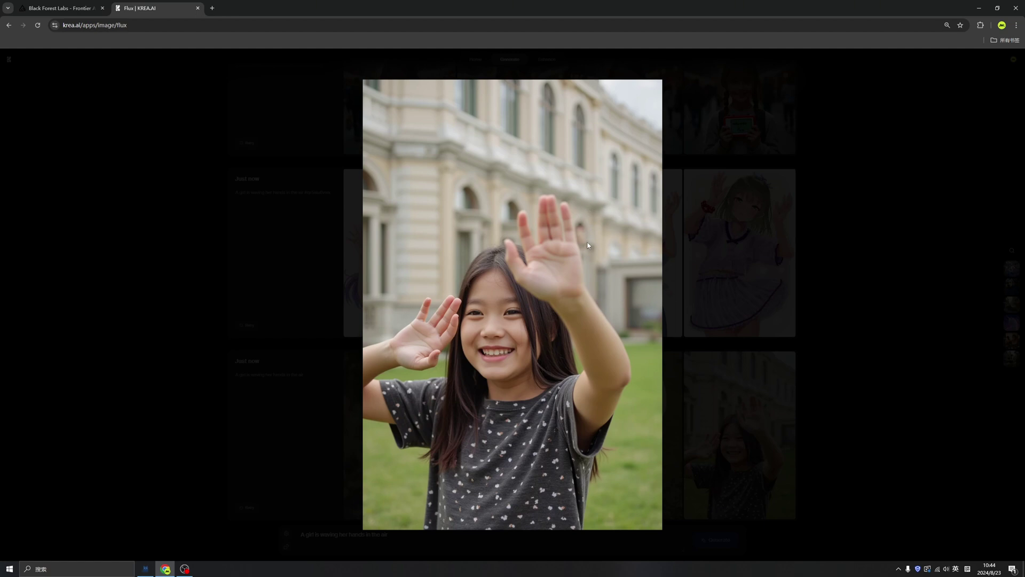
{"action": "left_click", "coordinate": [849, 392]}
{"action": "left_click", "coordinate": [286, 546]}
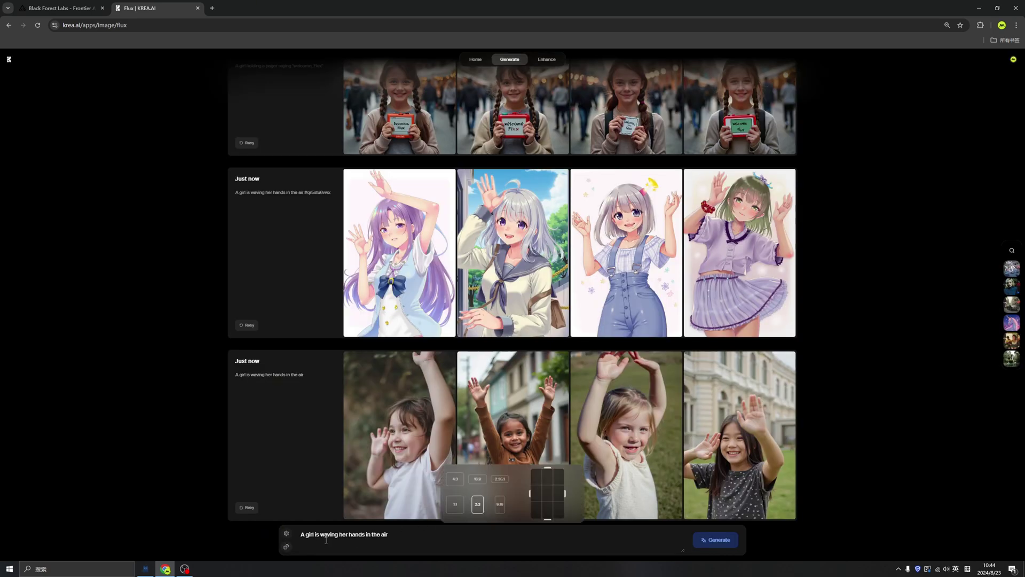
{"action": "left_click", "coordinate": [455, 505]}
- Replace the prompt with 'A old man in the boat', generate, and preview a result
{"action": "left_click", "coordinate": [399, 535]}
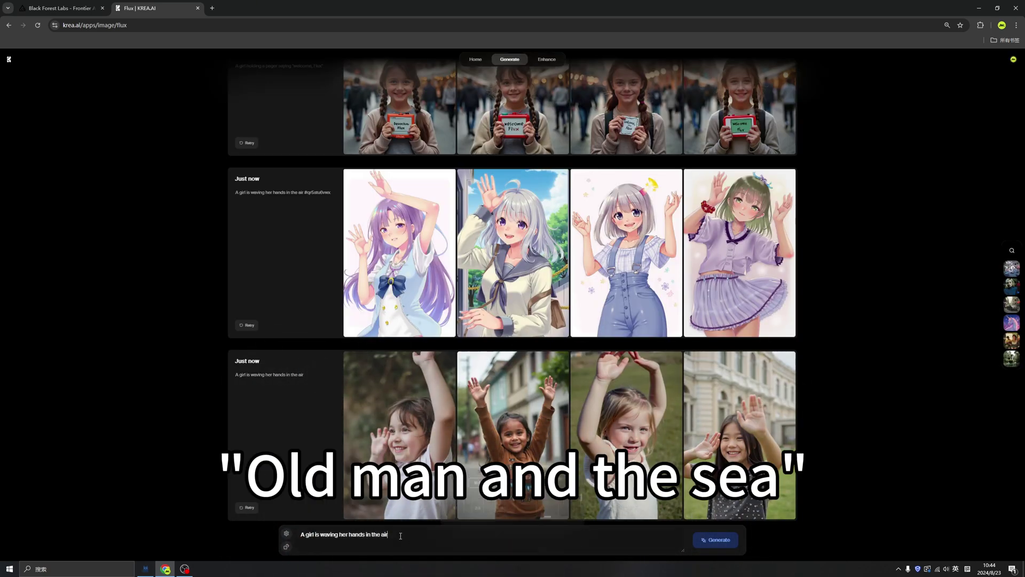
{"action": "key", "text": "ctrl+a"}
{"action": "type", "text": "A gi"}
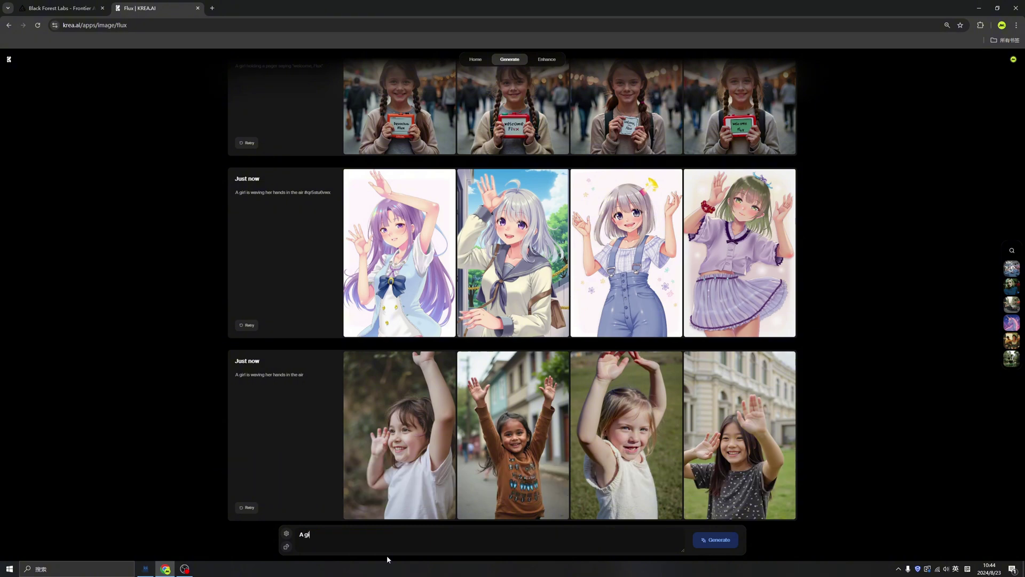
{"action": "key", "text": "BackSpace"}
{"action": "key", "text": "BackSpace"}
{"action": "type", "text": "old man in the boat"}
{"action": "left_click", "coordinate": [715, 539]}
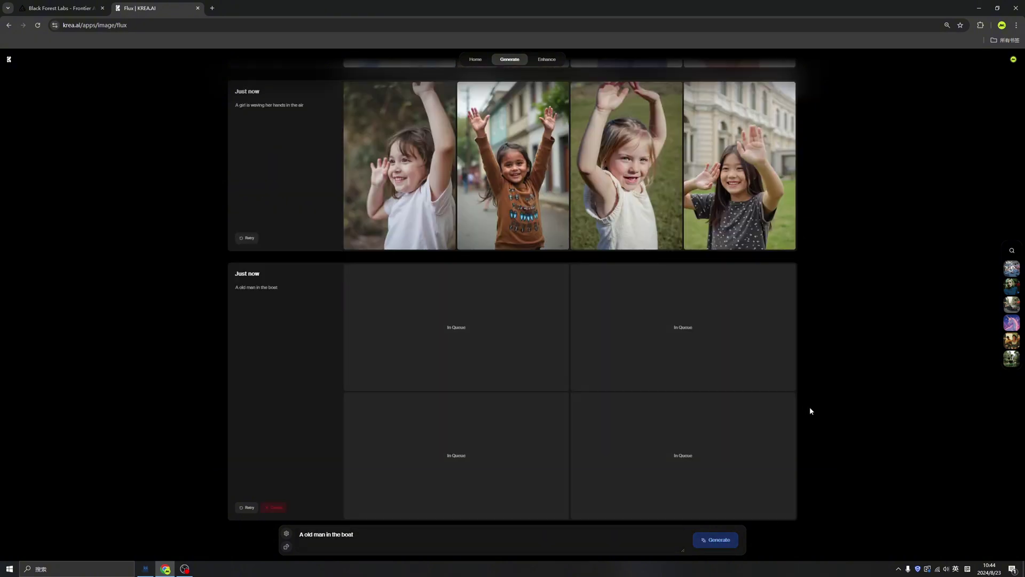
{"action": "left_click", "coordinate": [699, 338]}
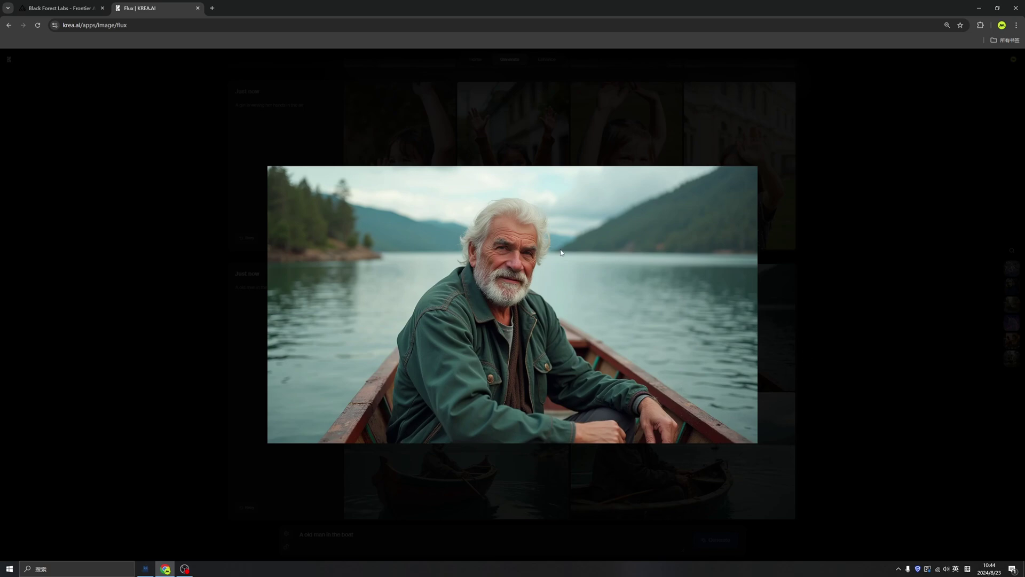
{"action": "left_click", "coordinate": [818, 337]}
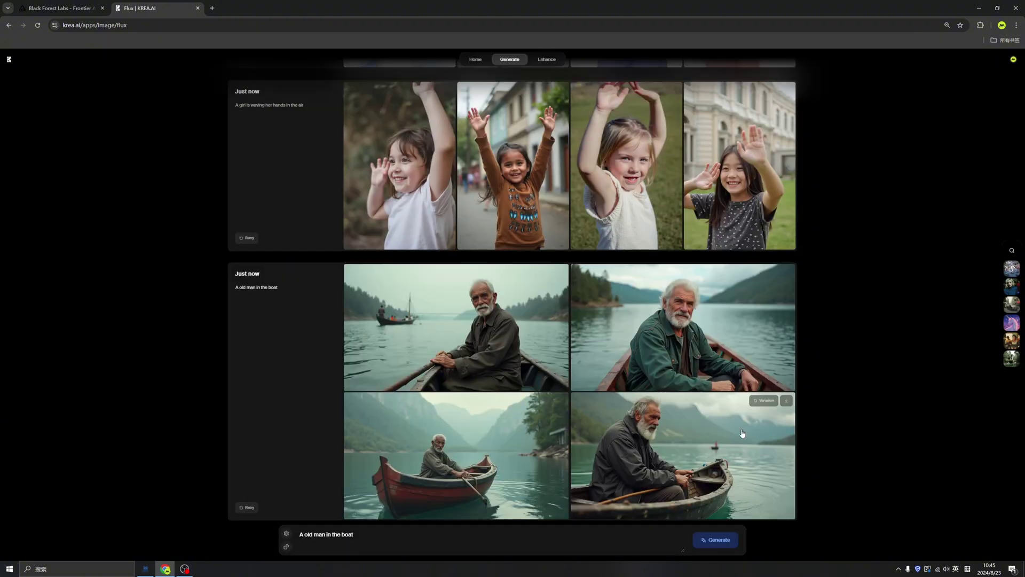
- Download the lower-right old man image, inspect it in Photos, then close Photos
{"action": "left_click", "coordinate": [788, 402]}
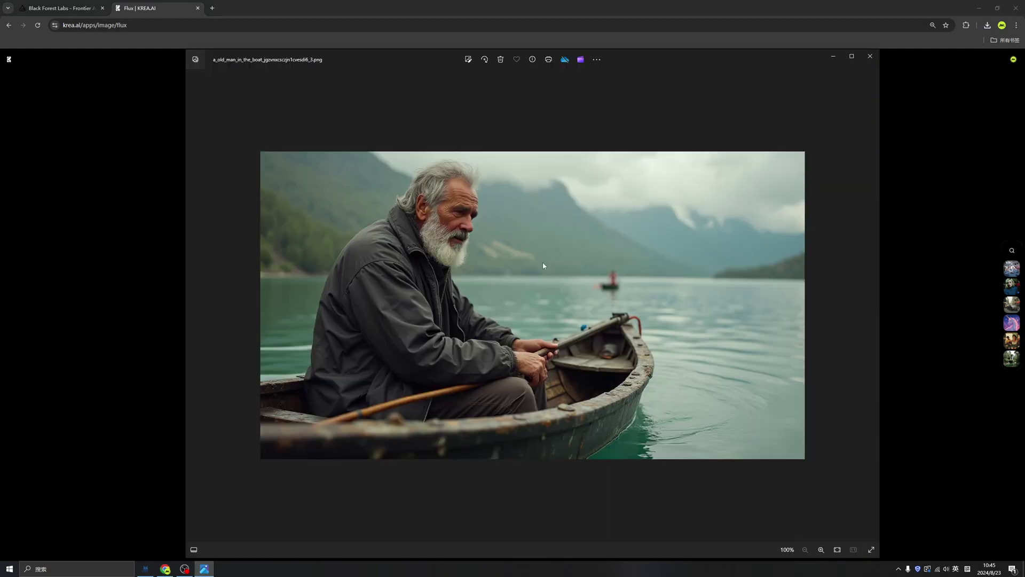
{"action": "scroll", "coordinate": [542, 262], "scroll_direction": "up", "scroll_amount": 2}
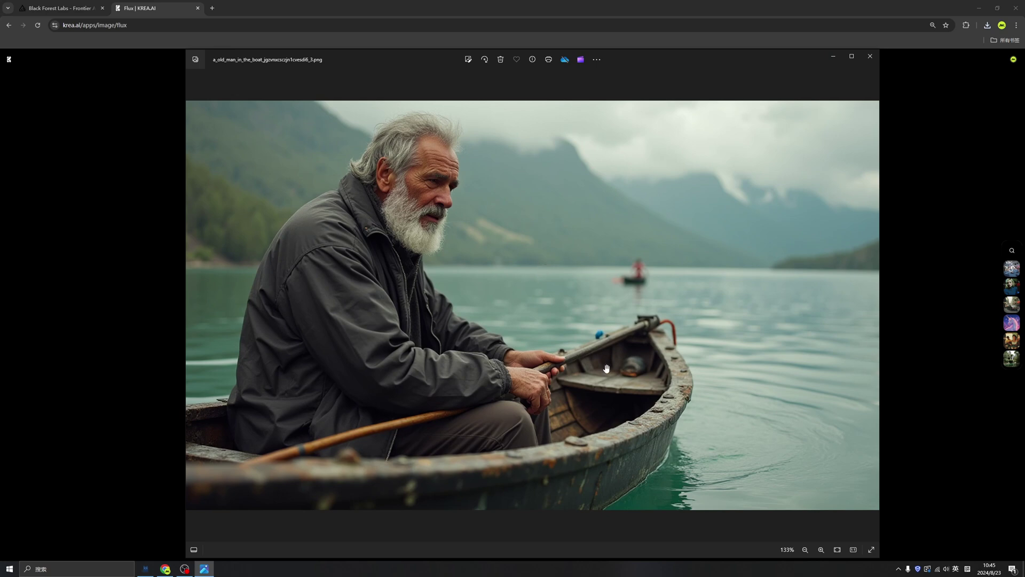
{"action": "scroll", "coordinate": [577, 306], "scroll_direction": "down", "scroll_amount": 1}
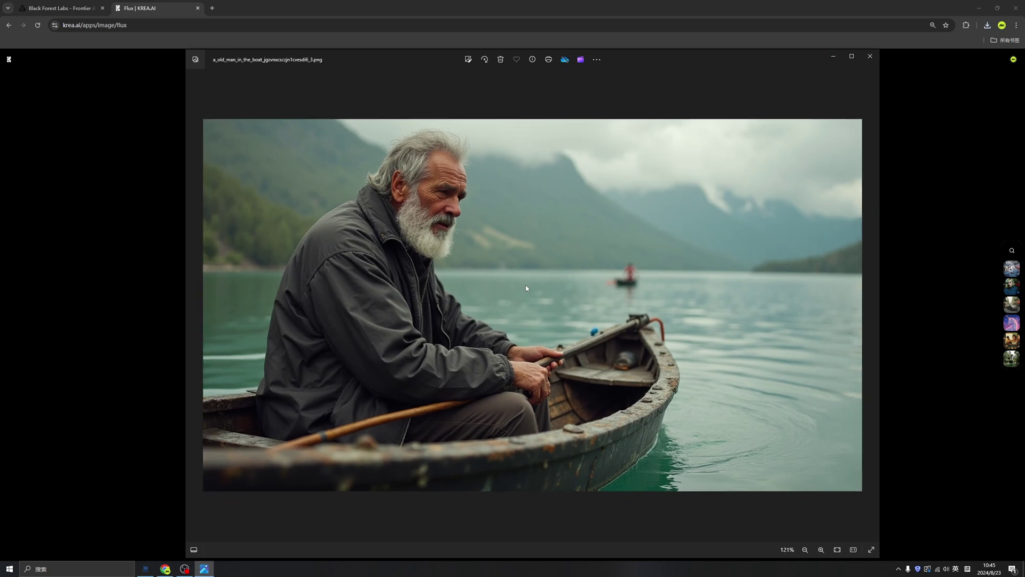
{"action": "left_click", "coordinate": [916, 379]}
{"action": "scroll", "coordinate": [811, 318], "scroll_direction": "up", "scroll_amount": 3}
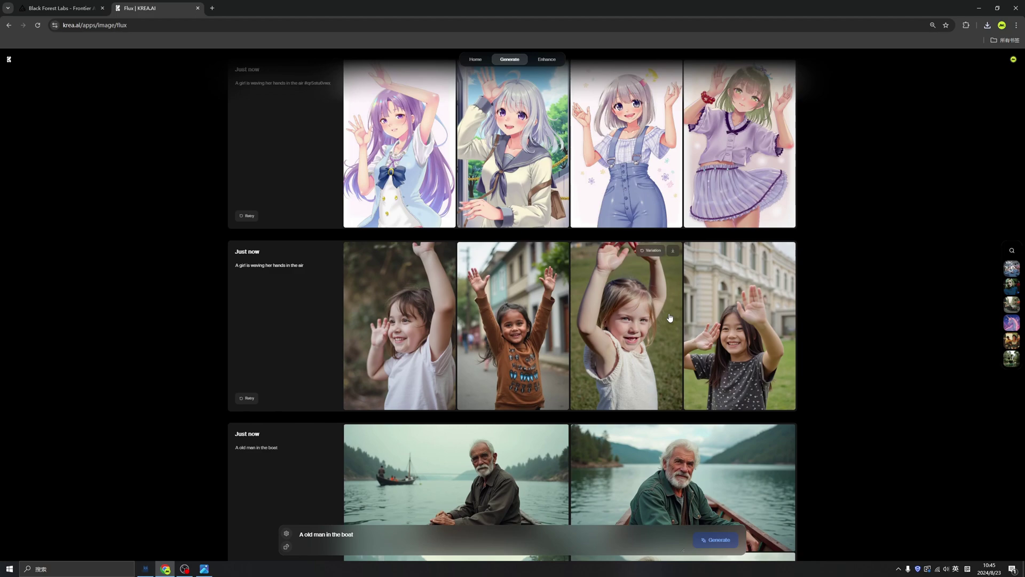
{"action": "scroll", "coordinate": [793, 324], "scroll_direction": "up", "scroll_amount": 3}
{"action": "scroll", "coordinate": [780, 332], "scroll_direction": "up", "scroll_amount": 2}
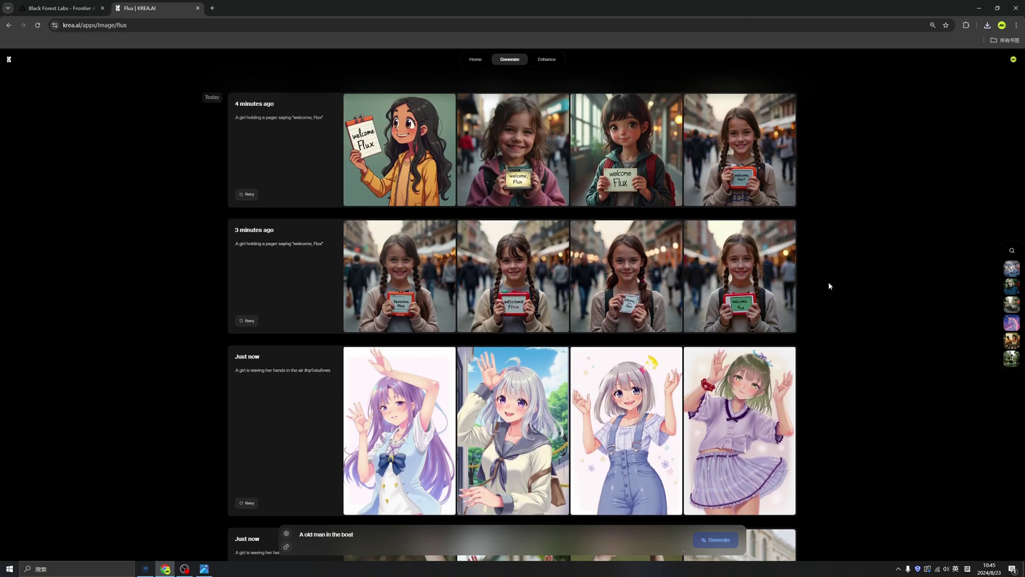
- Return to the Krea home page after reviewing the earliest 'welcome, Flux' sign batches
{"action": "left_click", "coordinate": [475, 59]}
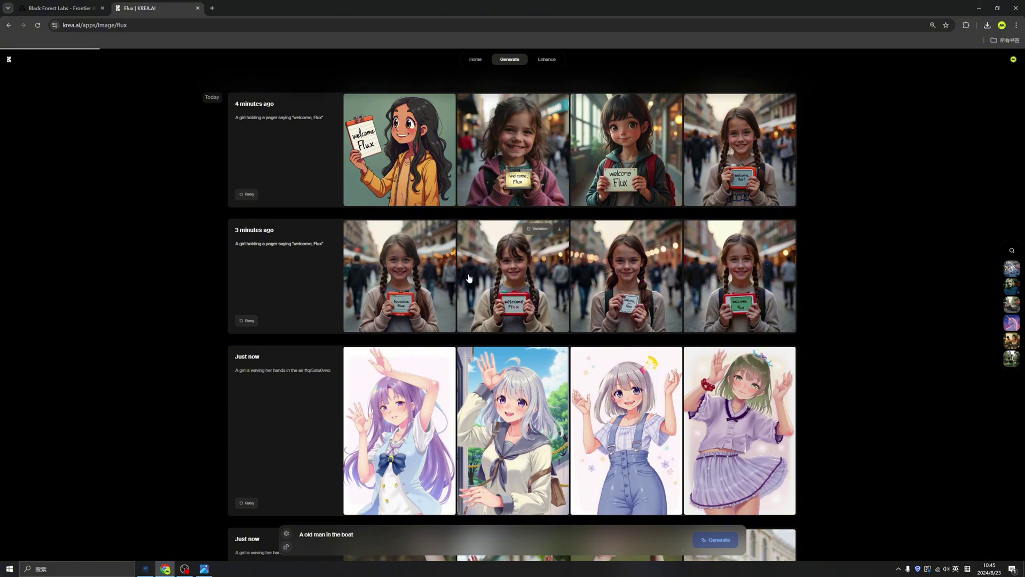